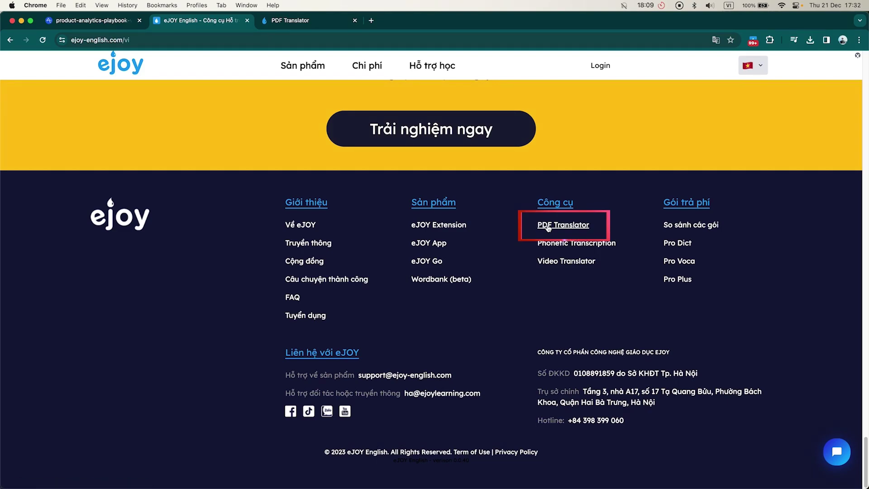
# Open the PDF Translator tool and upload the first PDF from the Downloads folder
pyautogui.click(548, 226)
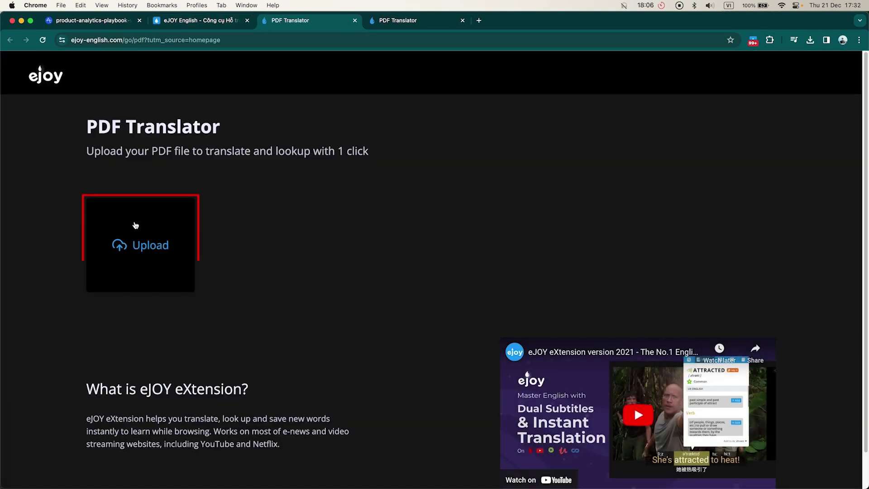
pyautogui.click(134, 224)
pyautogui.click(305, 109)
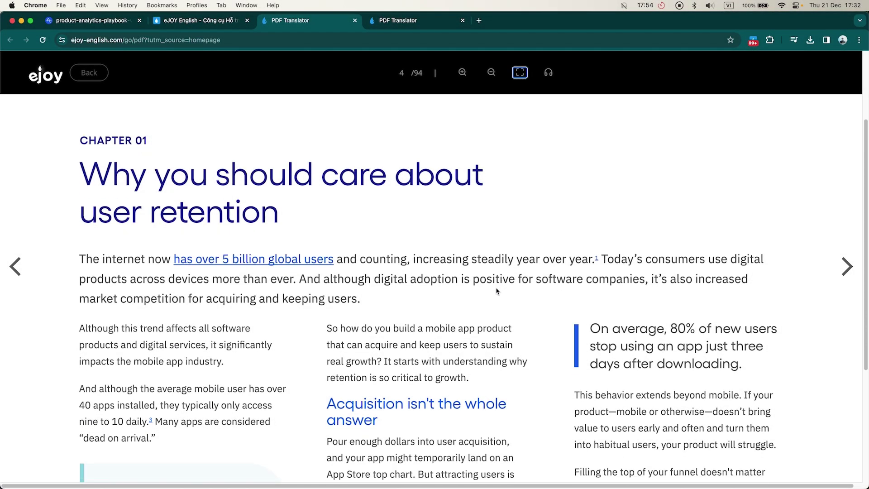
# Look up 'keep' and browse its English, slang, example, collocation, synonym and word-family tabs
pyautogui.scroll(-3, 494, 286)
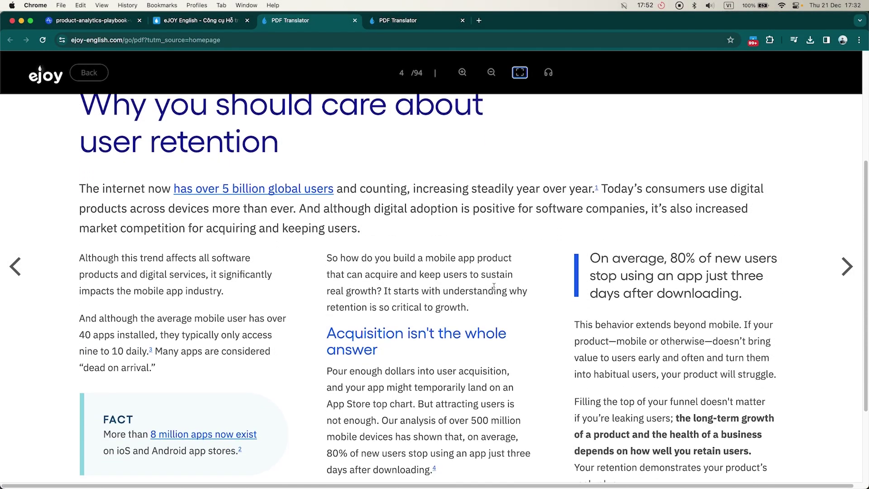
pyautogui.doubleClick(430, 275)
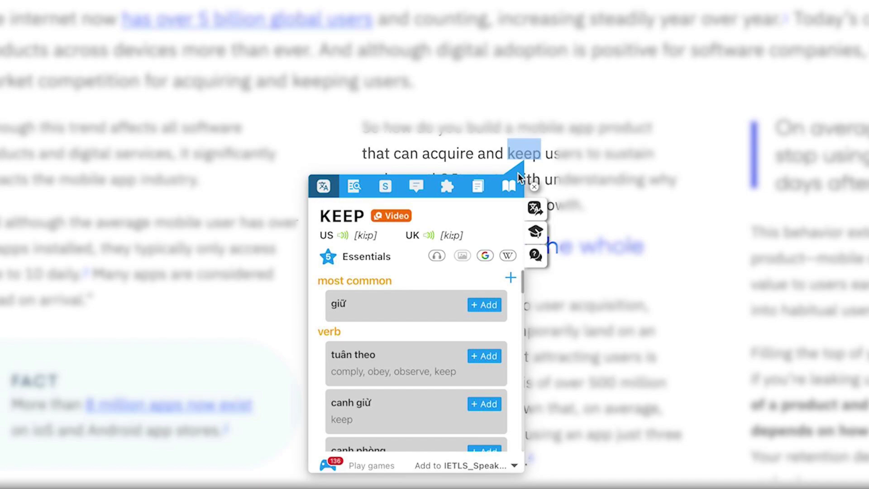
pyautogui.click(354, 186)
pyautogui.click(387, 188)
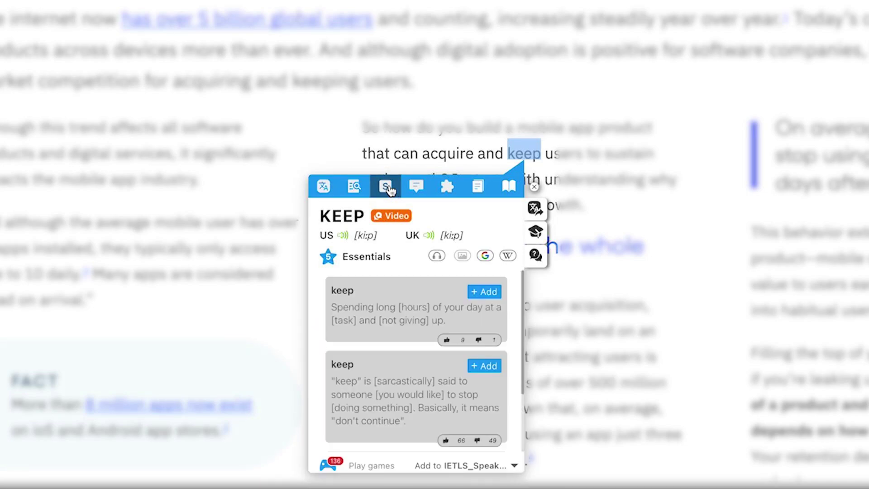
pyautogui.click(416, 186)
pyautogui.click(443, 190)
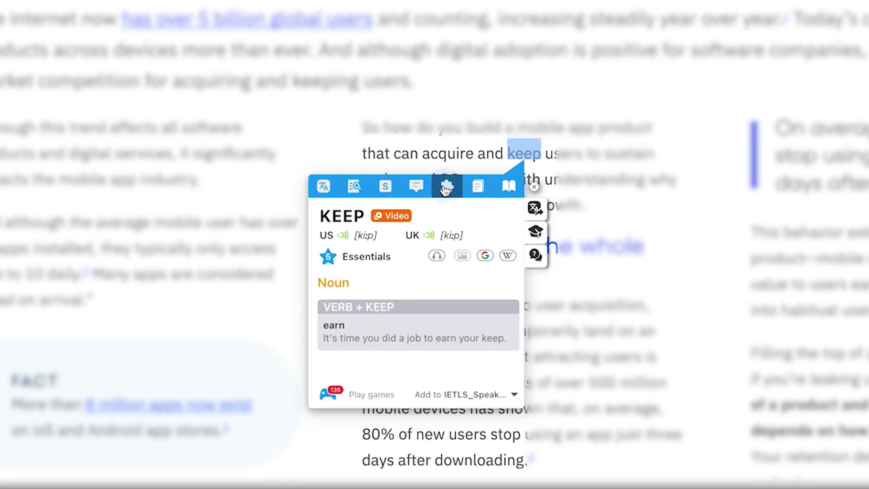
pyautogui.click(477, 189)
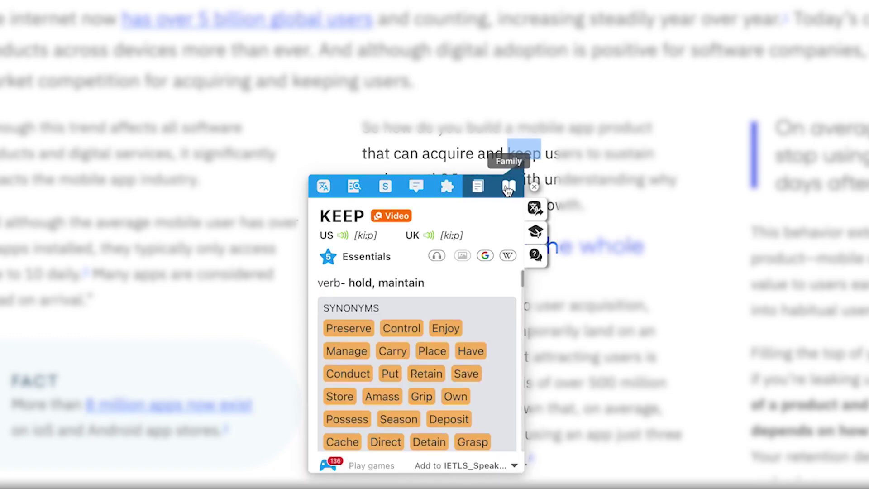
pyautogui.click(508, 187)
pyautogui.click(323, 188)
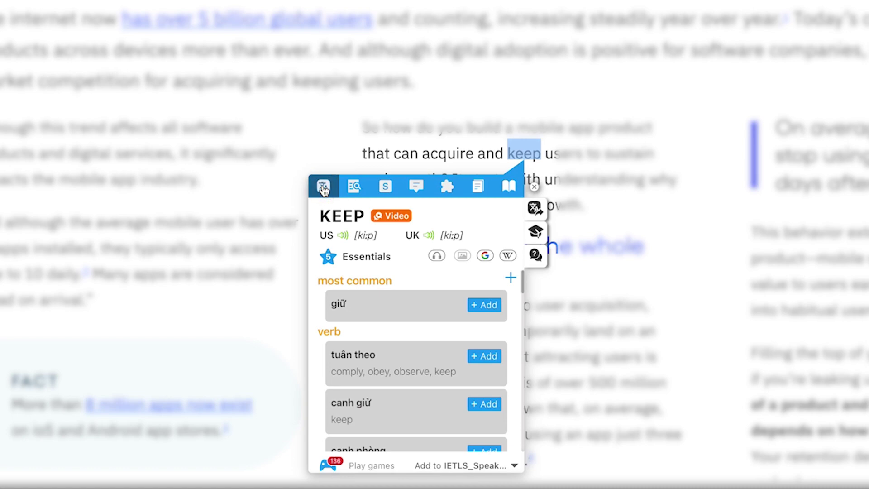
# Add the custom Vietnamese meaning 'giữ gìn' for 'keep' to the word list
pyautogui.click(511, 278)
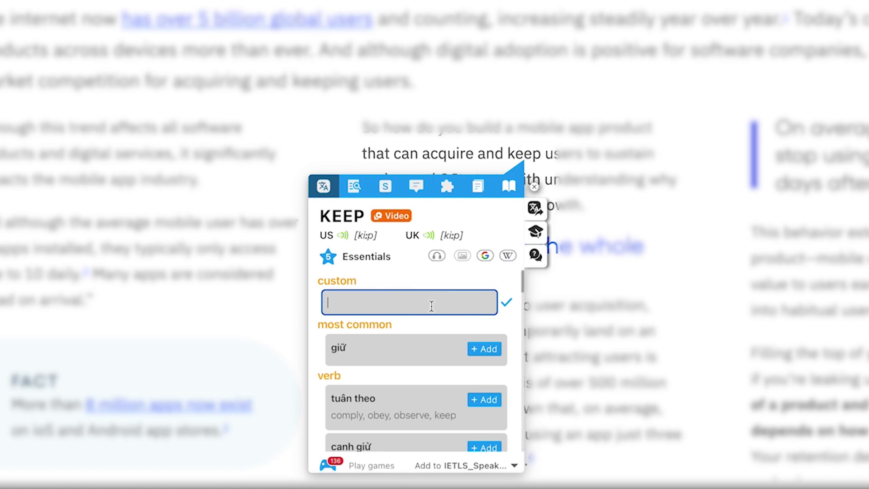
pyautogui.write('giữ gìn')
pyautogui.click(506, 302)
pyautogui.click(491, 305)
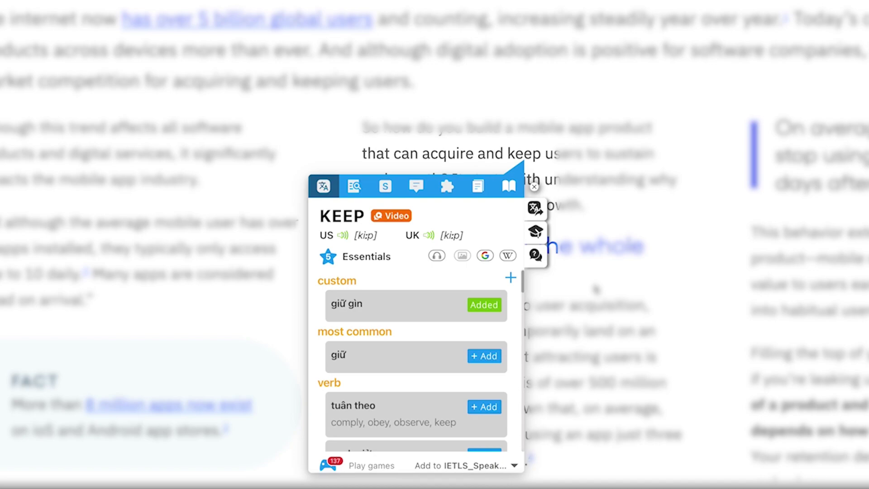
pyautogui.click(596, 289)
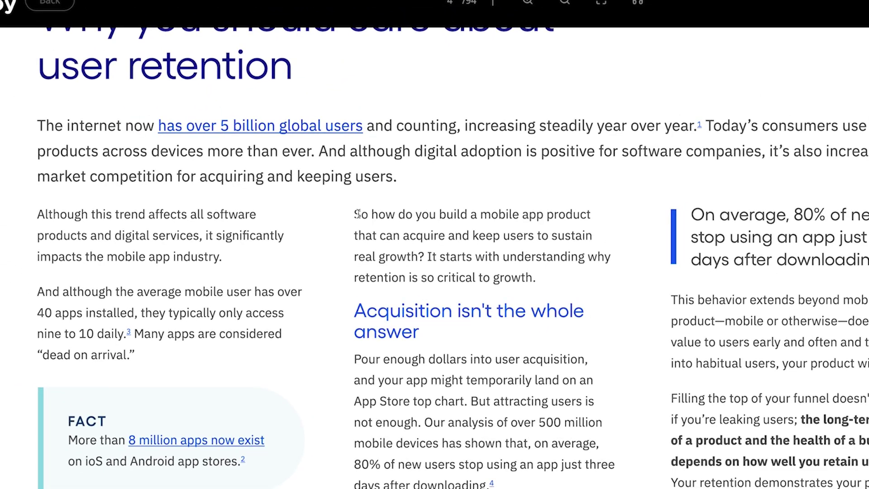
# Translate the 5 billion users paragraph, highlighting 'global users and counting' and 'digital adoption'
pyautogui.moveTo(357, 214); pyautogui.dragTo(534, 278)
pyautogui.click(474, 295)
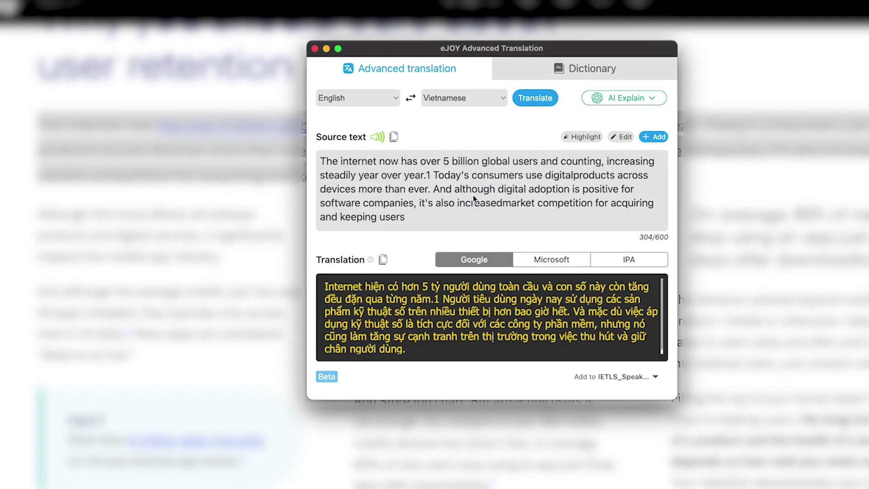
pyautogui.click(482, 162)
pyautogui.moveTo(482, 161); pyautogui.dragTo(607, 162)
pyautogui.moveTo(498, 189); pyautogui.dragTo(569, 190)
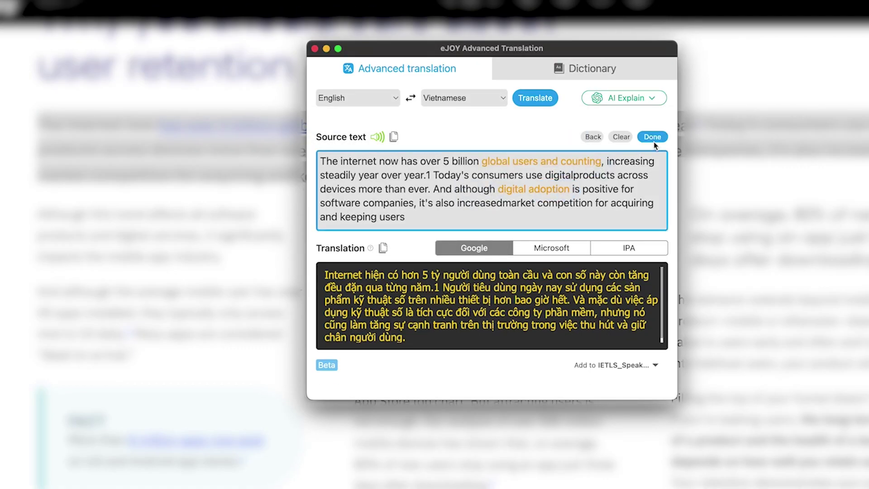
pyautogui.click(652, 137)
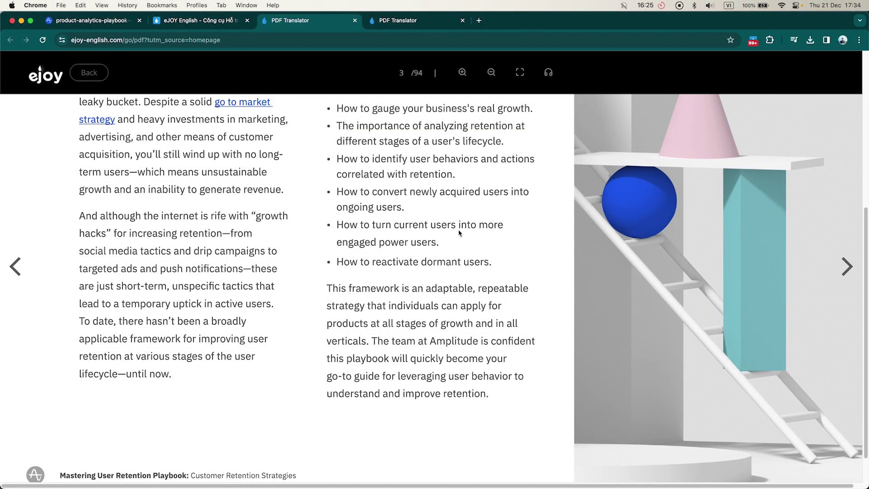
# Look up 'power users' and request its AI explanation with Vietnamese translation
pyautogui.moveTo(381, 243); pyautogui.dragTo(439, 245)
pyautogui.click(403, 257)
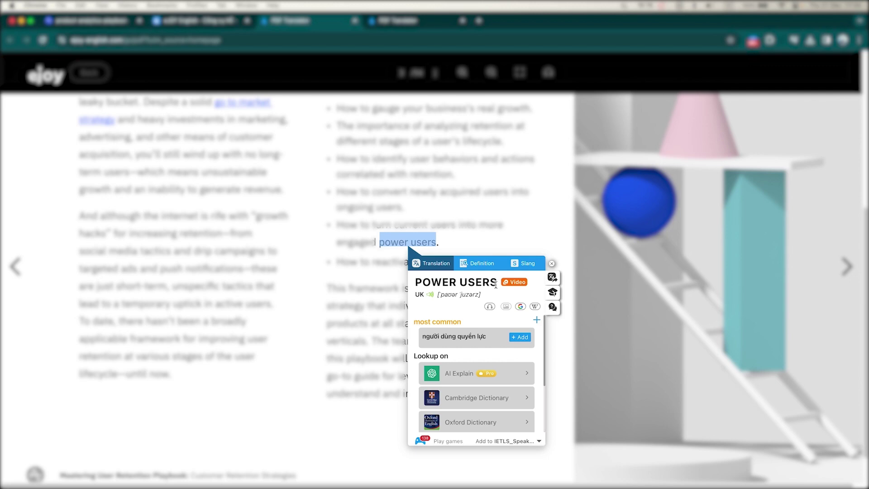
pyautogui.scroll(-2, 495, 317)
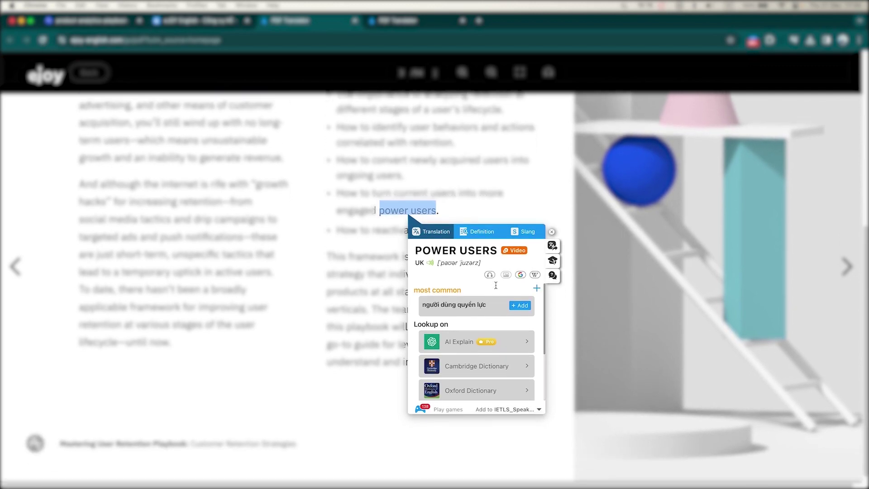
pyautogui.click(495, 342)
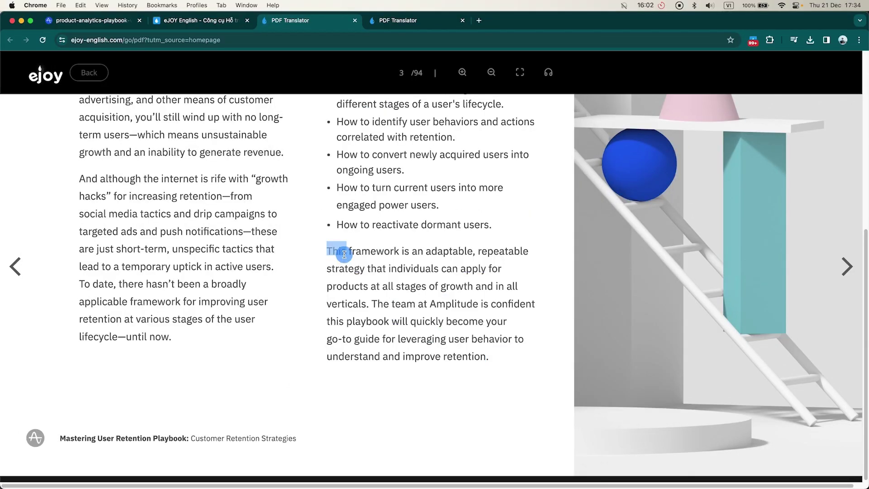
# Translate the 'This framework is an adaptable' paragraph and get its AI explanation
pyautogui.moveTo(339, 252); pyautogui.dragTo(485, 354)
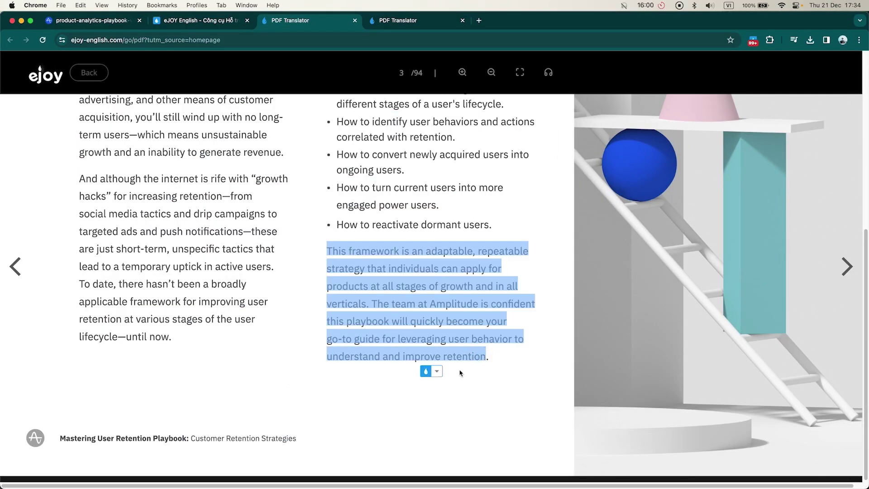
pyautogui.click(426, 372)
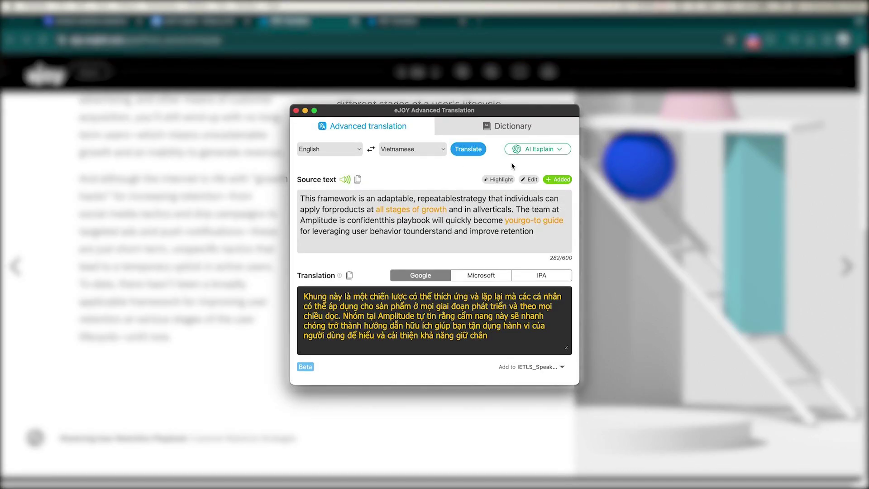
pyautogui.click(540, 149)
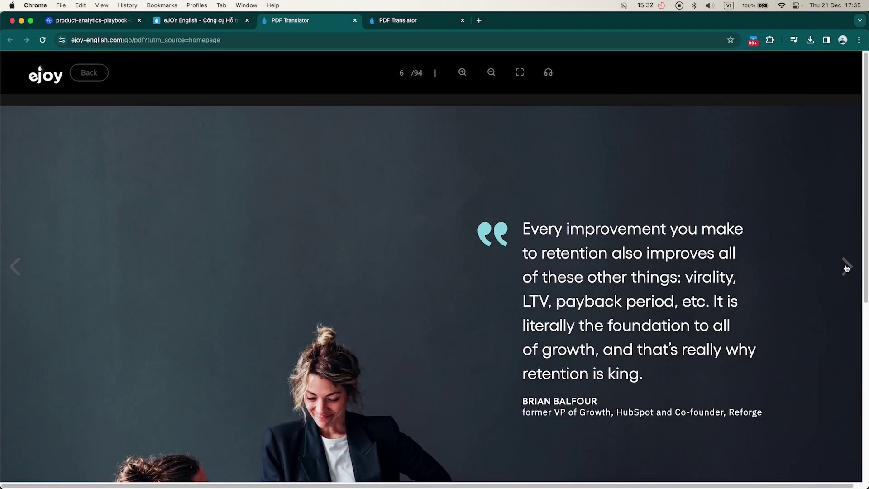
# Capture the retention quote on page 6 as an image with Capture Look Up
pyautogui.scroll(-1, 846, 268)
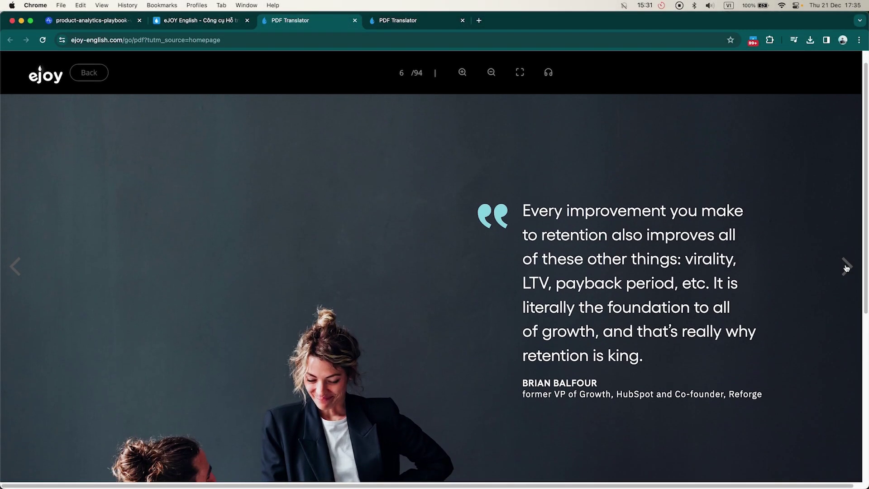
pyautogui.scroll(-2, 846, 268)
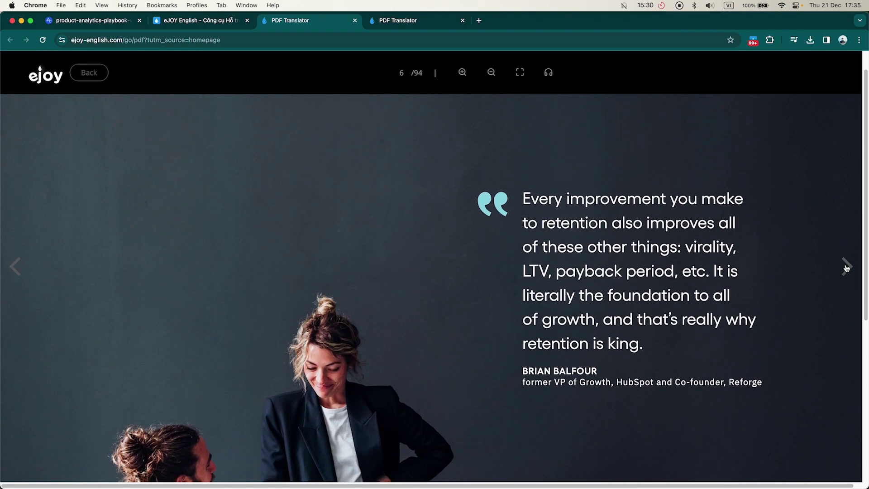
pyautogui.scroll(-1, 846, 268)
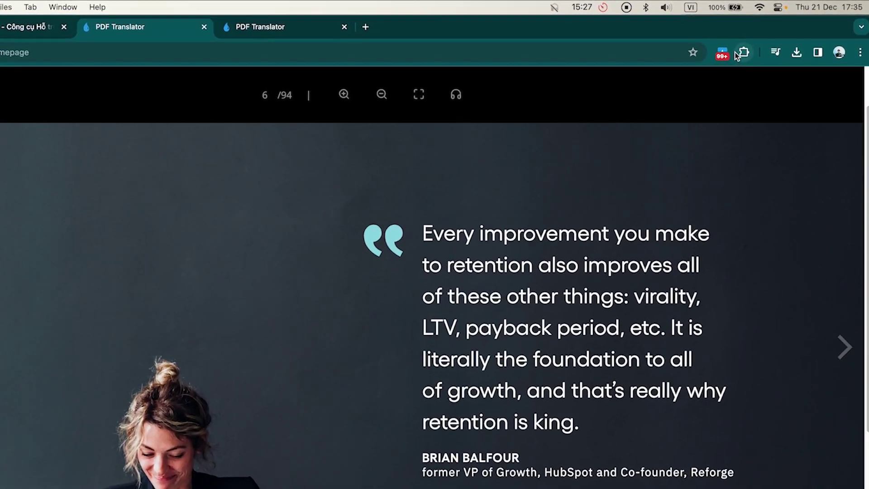
pyautogui.click(723, 53)
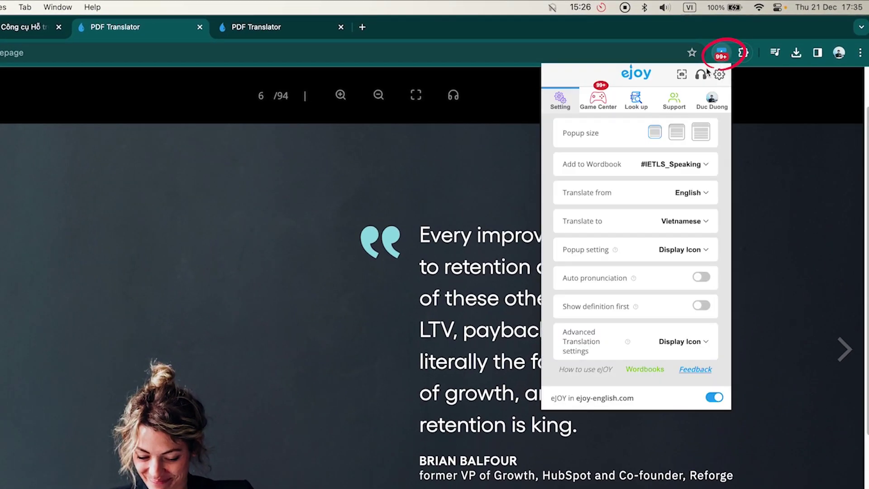
pyautogui.click(680, 77)
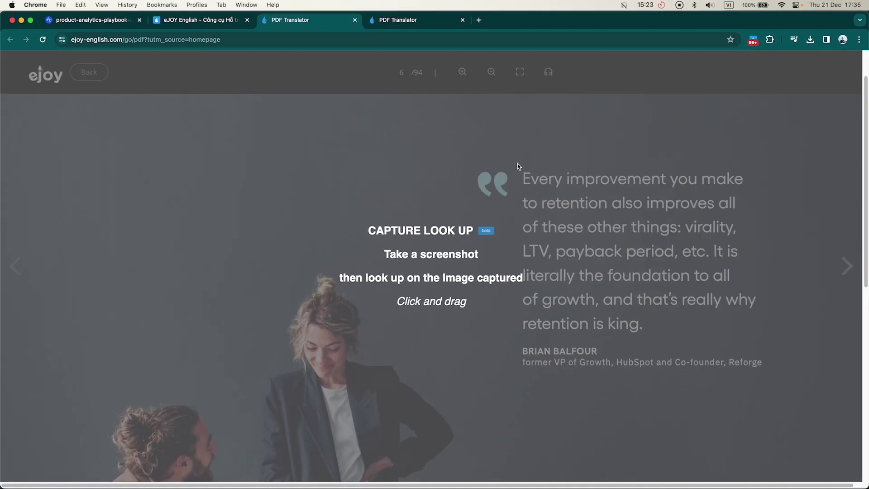
pyautogui.moveTo(512, 165); pyautogui.dragTo(762, 341)
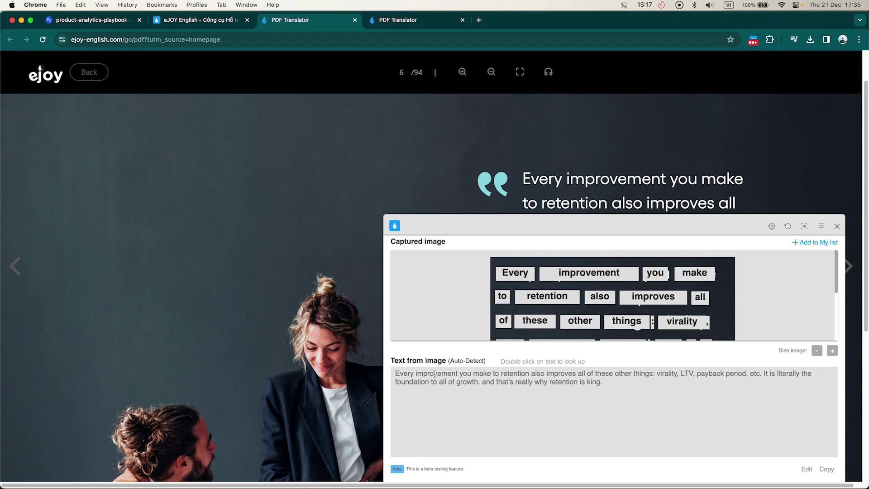
# Look up 'improvement' in the extracted text, then get an advanced translation of the quote
pyautogui.doubleClick(435, 374)
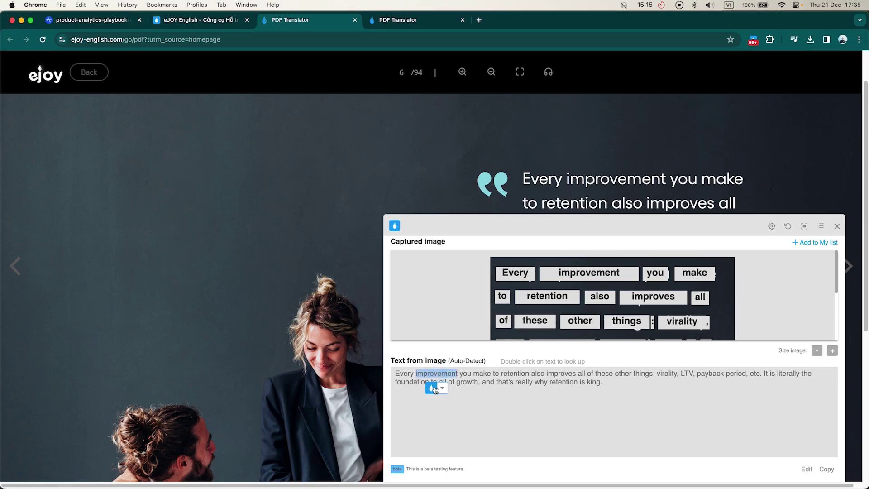
pyautogui.click(440, 381)
pyautogui.moveTo(395, 373); pyautogui.dragTo(600, 382)
pyautogui.click(599, 395)
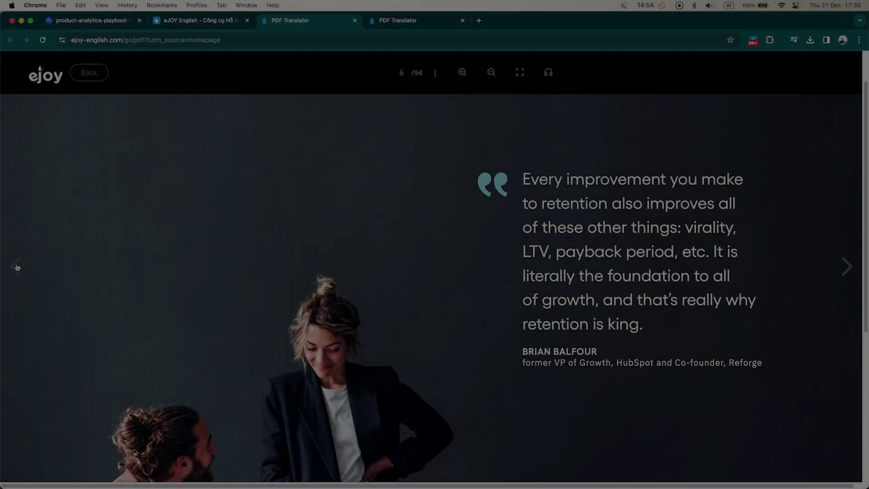
# Go back to the Chapter 01 page on user retention and start reading it aloud
pyautogui.press('Left')
pyautogui.press('Left')
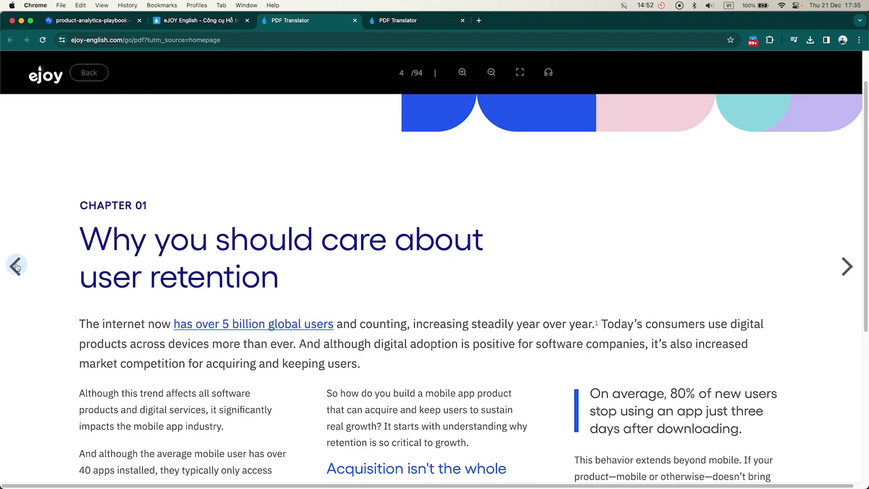
pyautogui.scroll(-3, 410, 246)
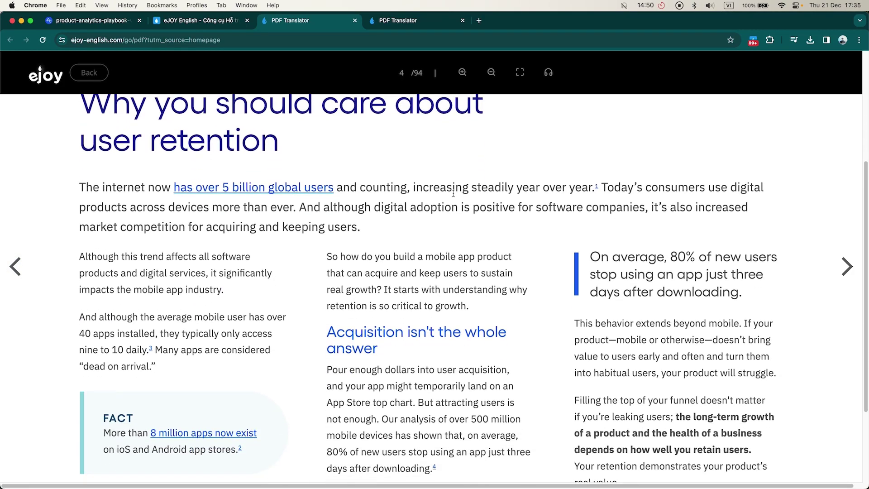
pyautogui.click(548, 73)
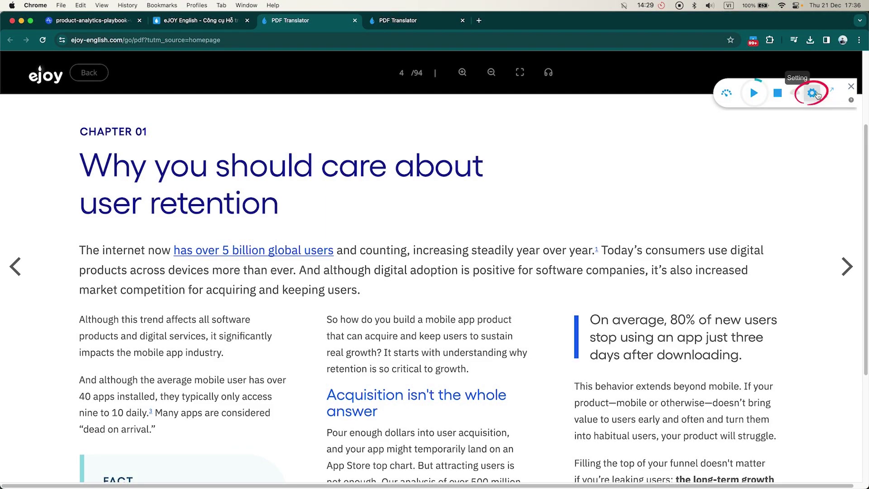
# Set the read-aloud highlight colour to Capuccino in the audio settings
pyautogui.click(812, 94)
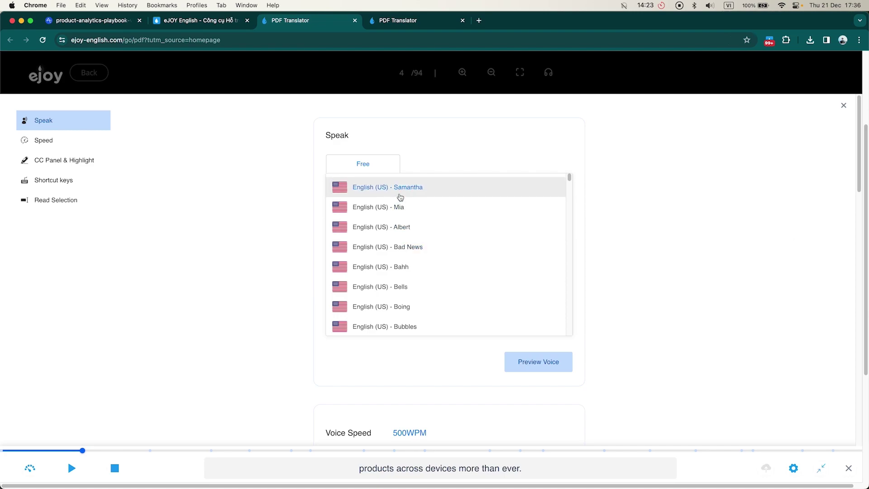
pyautogui.scroll(-5, 401, 298)
pyautogui.scroll(-5, 284, 317)
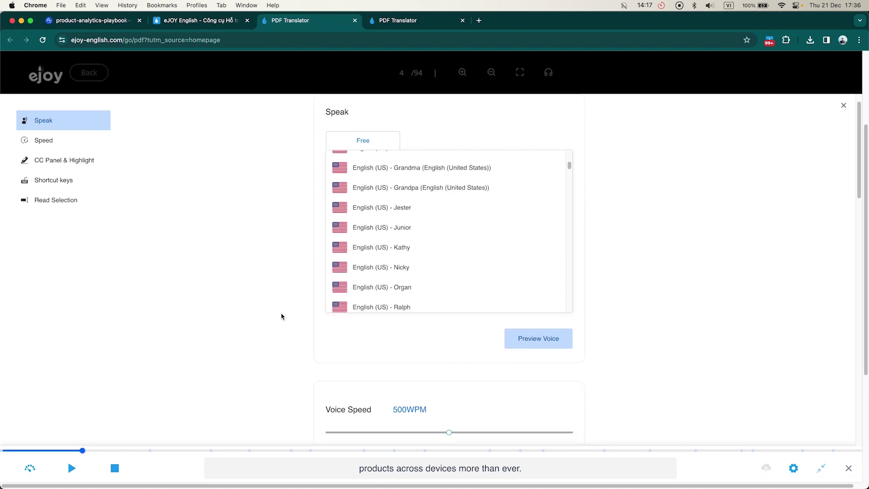
pyautogui.moveTo(471, 243)
pyautogui.mouseDown()
pyautogui.moveTo(418, 244)
pyautogui.moveTo(461, 243)
pyautogui.mouseUp()
pyautogui.scroll(-7, 434, 318)
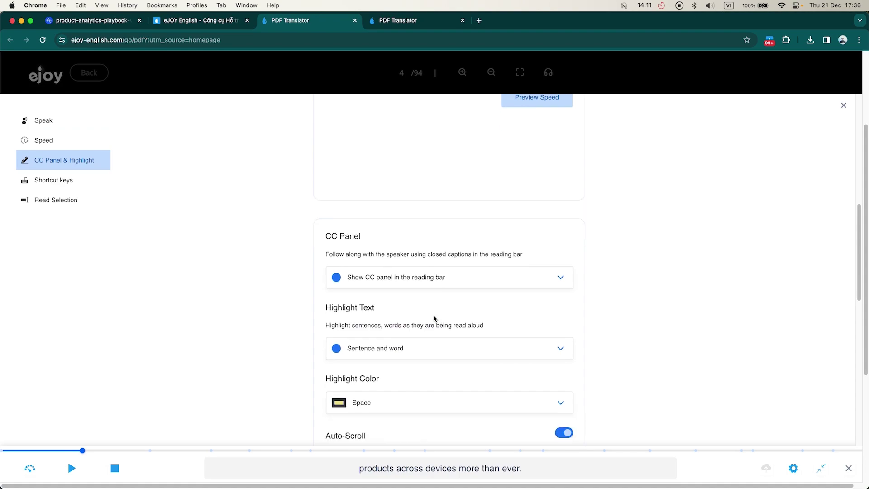
pyautogui.click(423, 256)
pyautogui.click(401, 302)
# Set the Read Selection option to 'Read to page end'
pyautogui.scroll(-4, 401, 308)
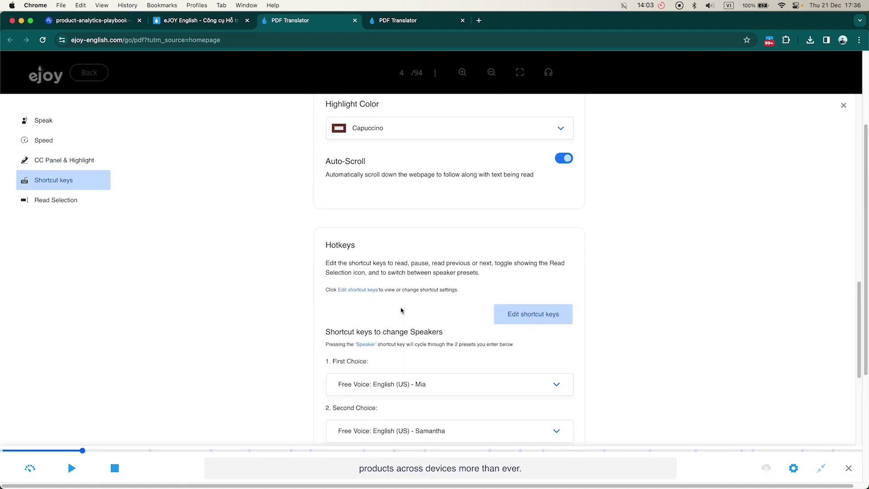
pyautogui.click(543, 248)
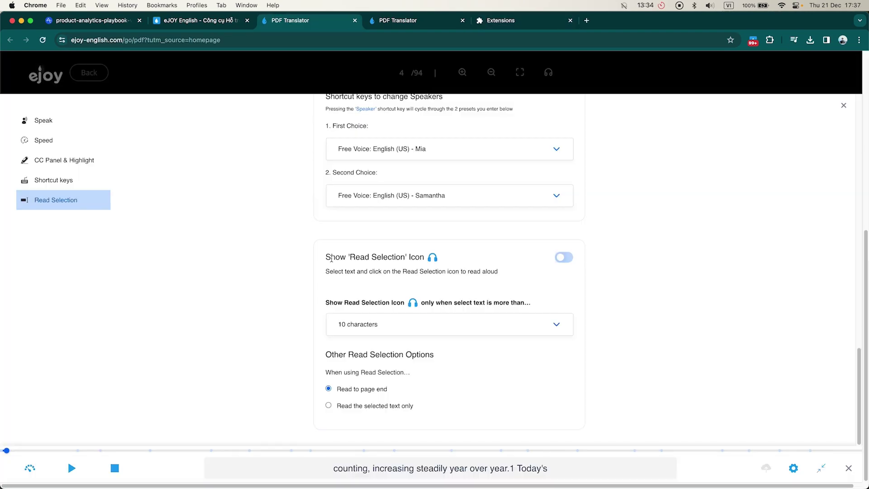
pyautogui.click(329, 405)
pyautogui.click(329, 389)
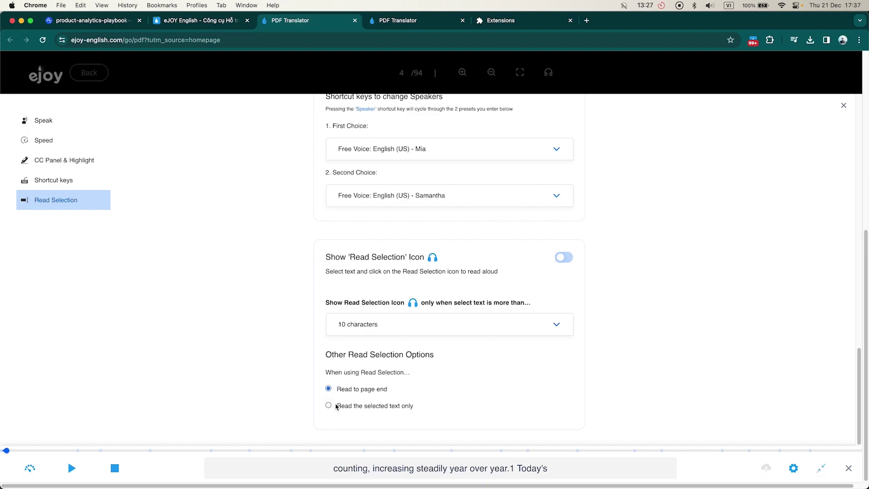